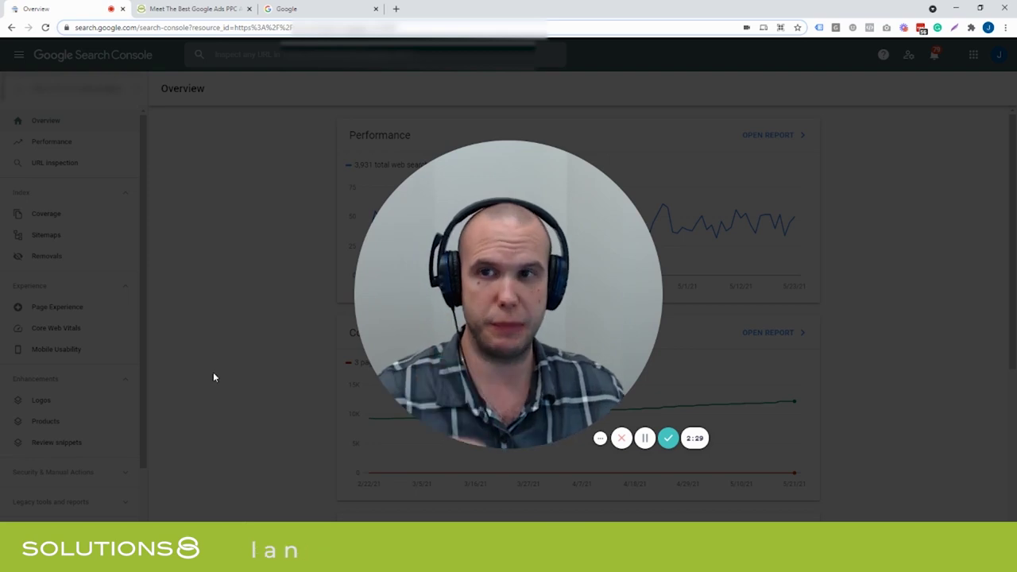
Switch to the Solutions 8 website and display its full address to check the URL prefix
click(496, 435)
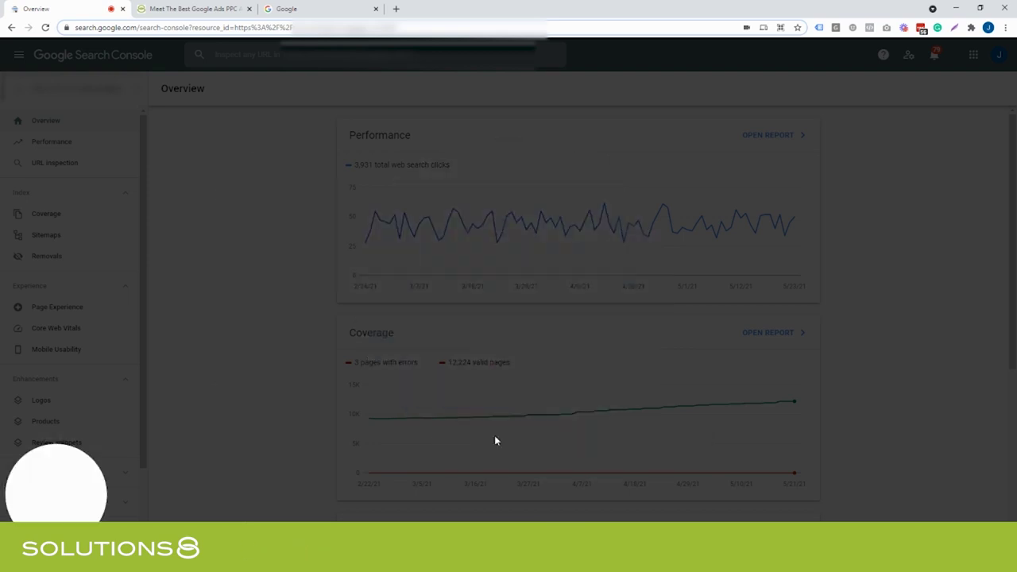
click(199, 8)
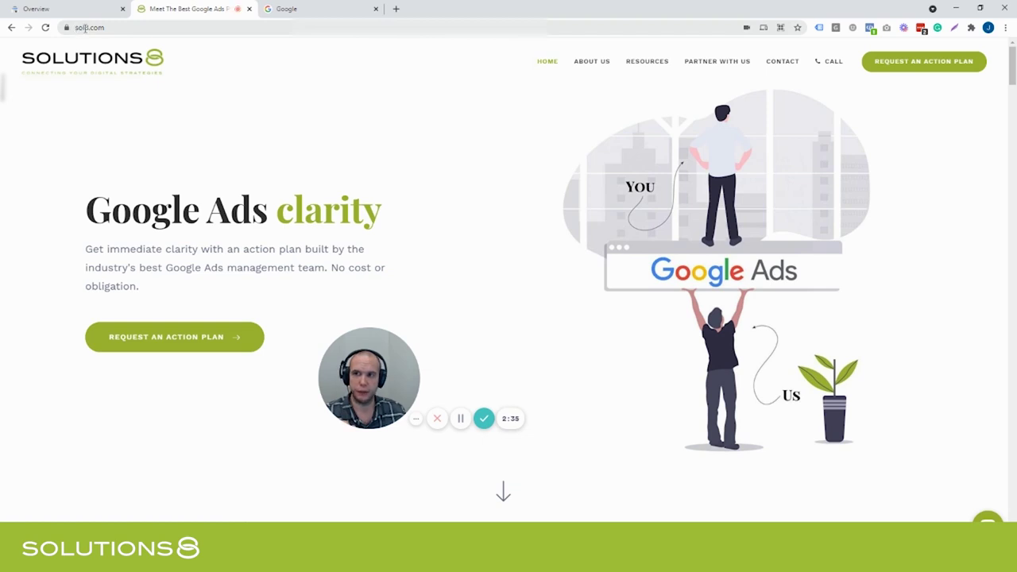
click(114, 29)
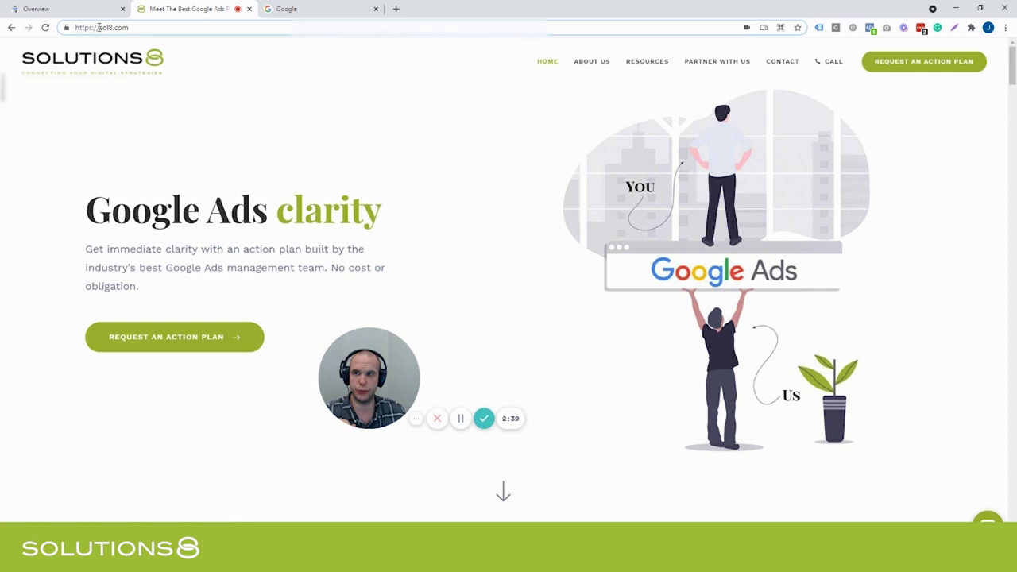
click(316, 7)
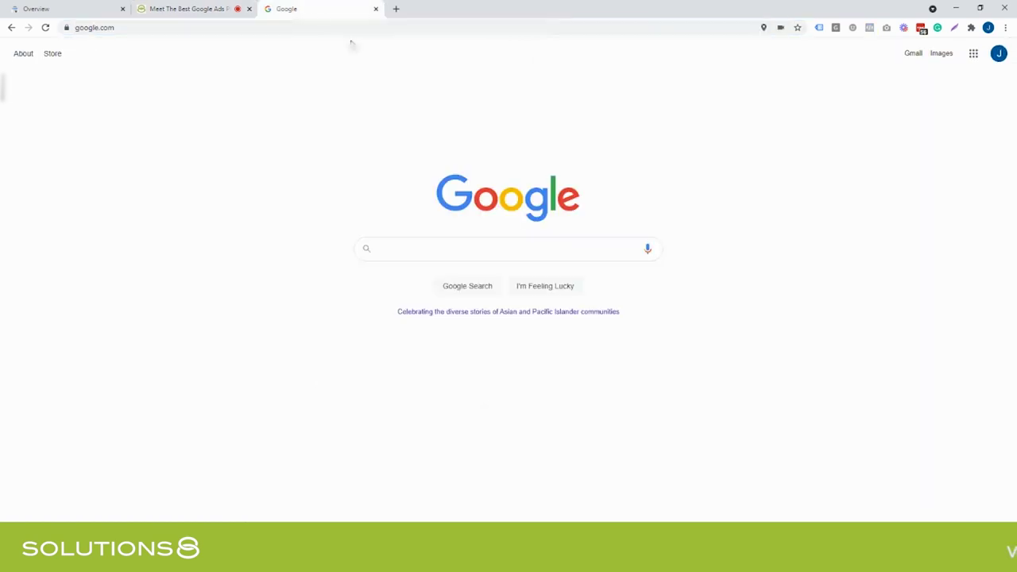
click(113, 28)
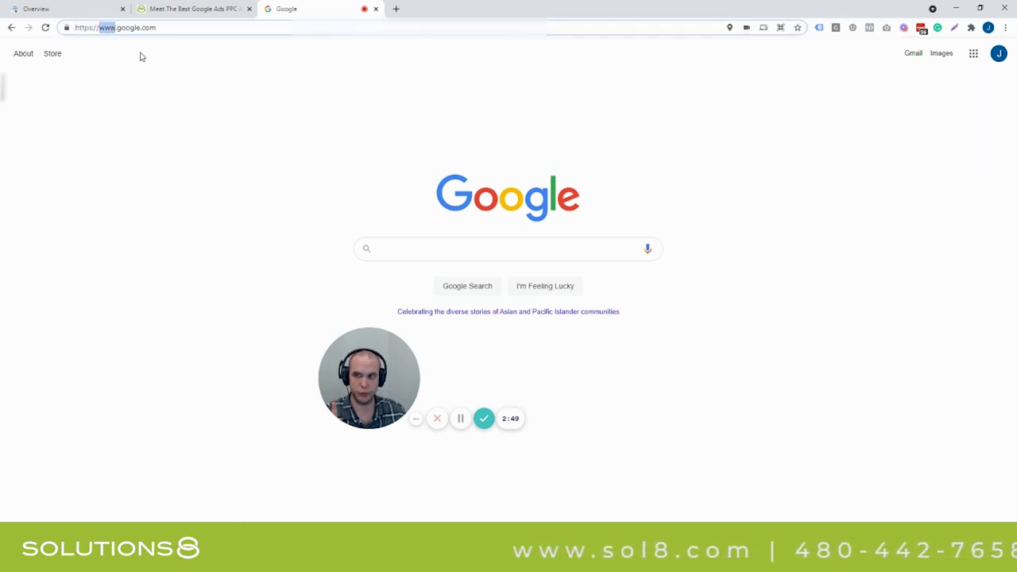
click(78, 40)
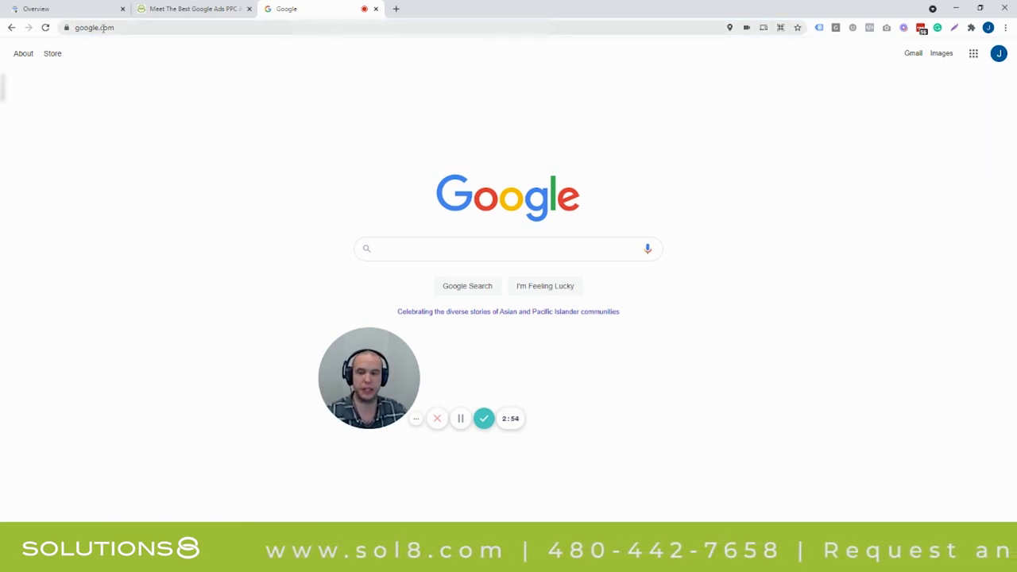
double_click(107, 29)
double_click(107, 27)
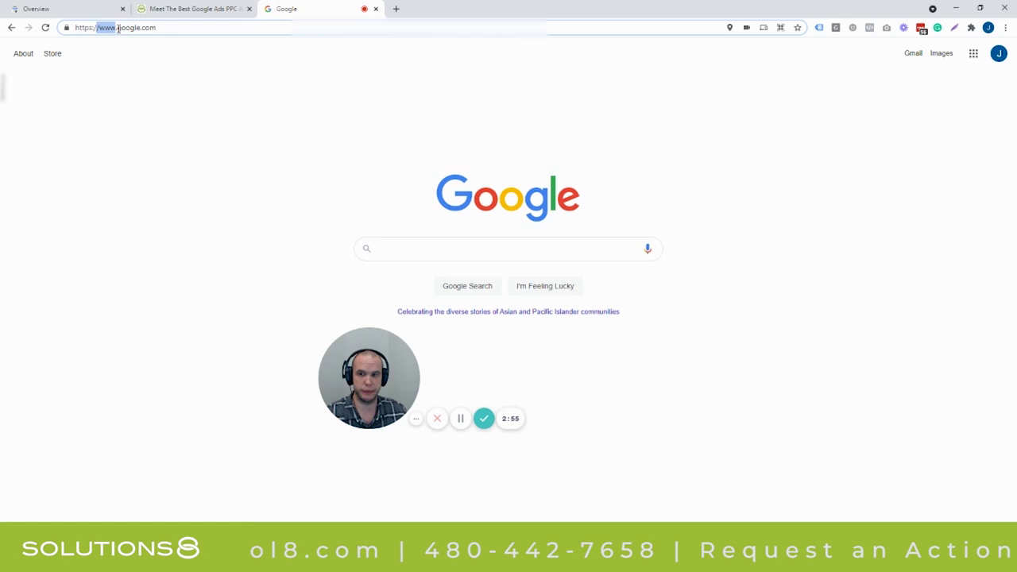
click(209, 108)
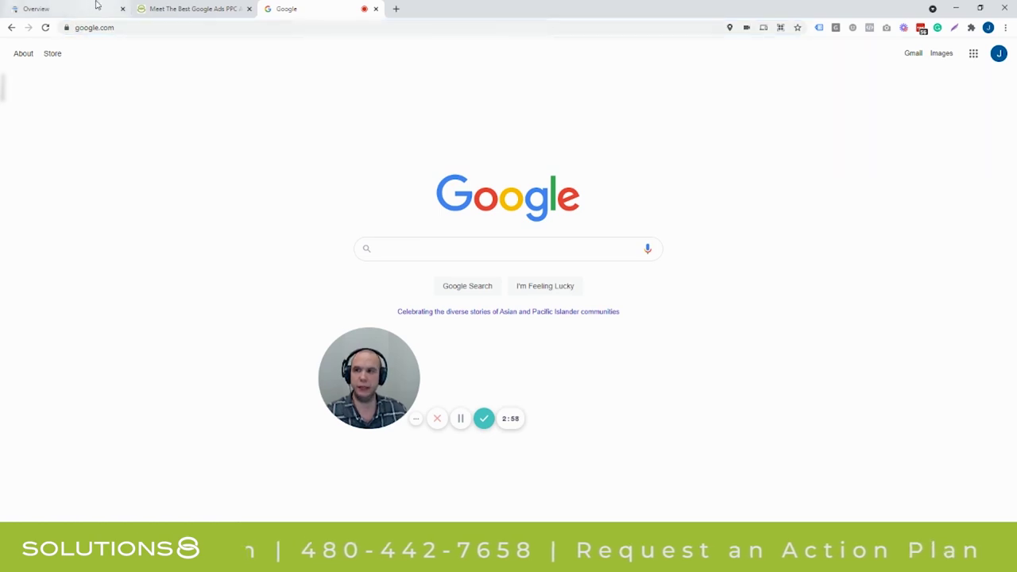
Return to Google Search Console and open the Performance report with Average CTR and Average position added to the chart
click(79, 9)
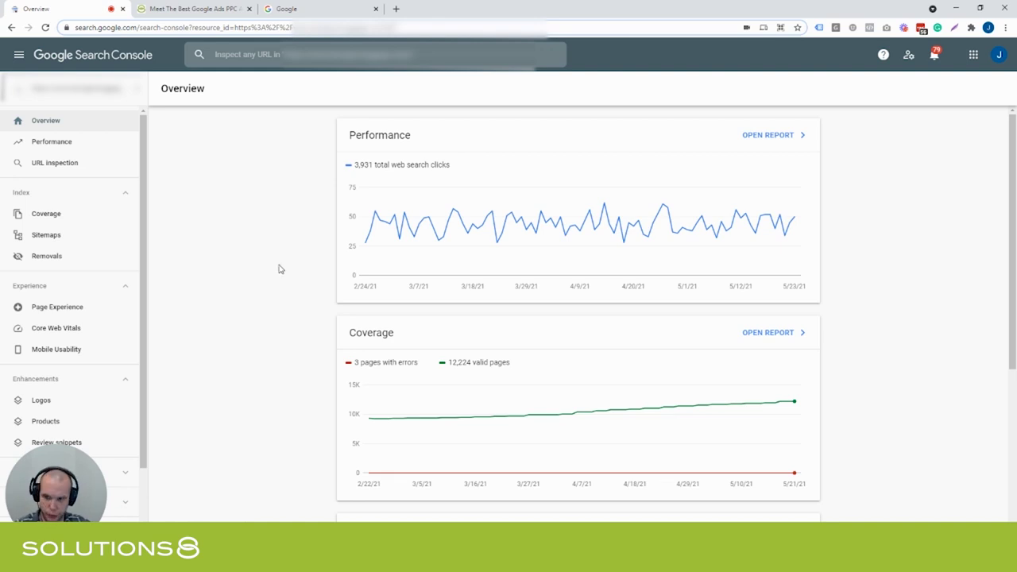
click(47, 144)
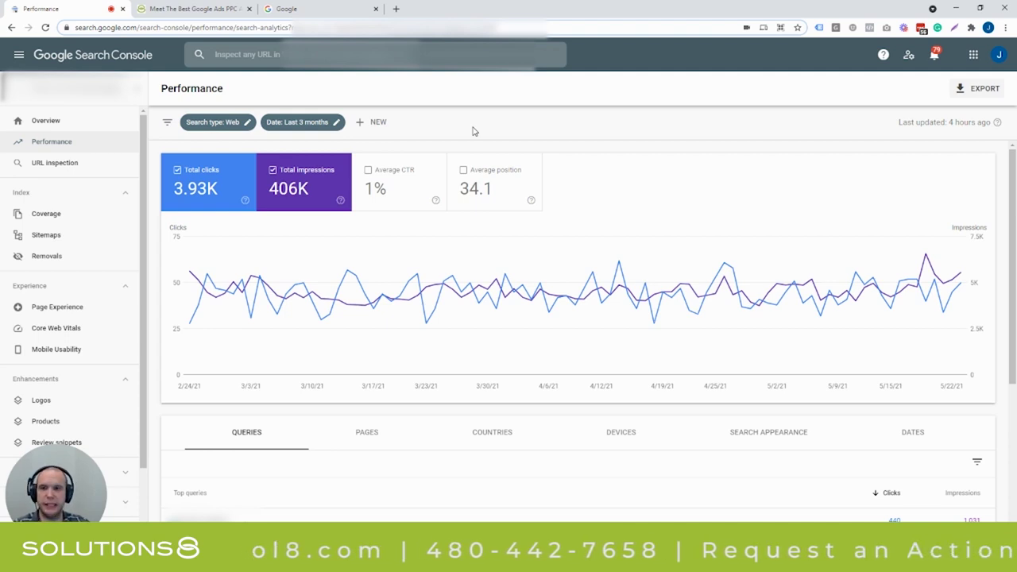
click(394, 175)
click(465, 175)
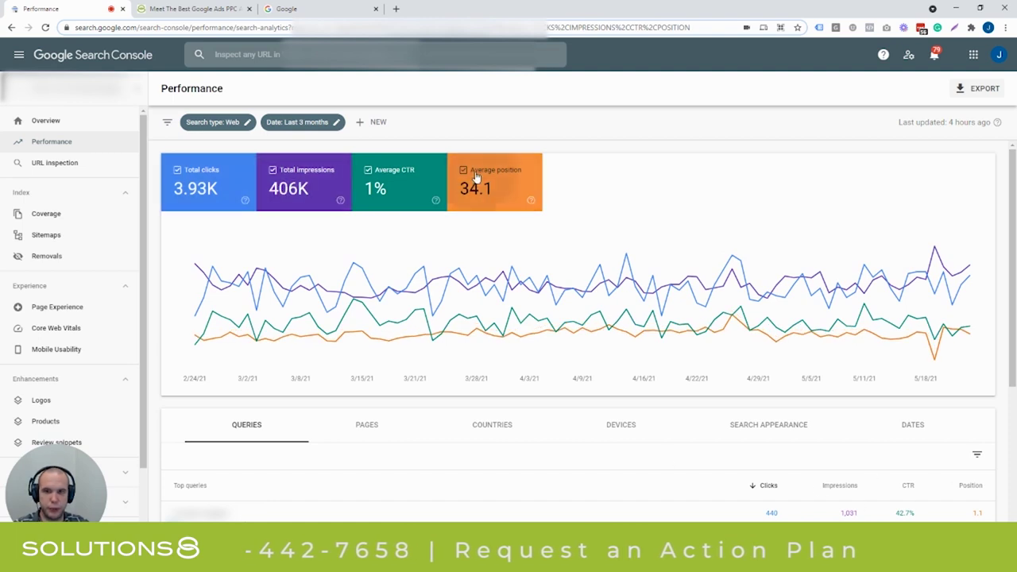
click(475, 177)
click(376, 173)
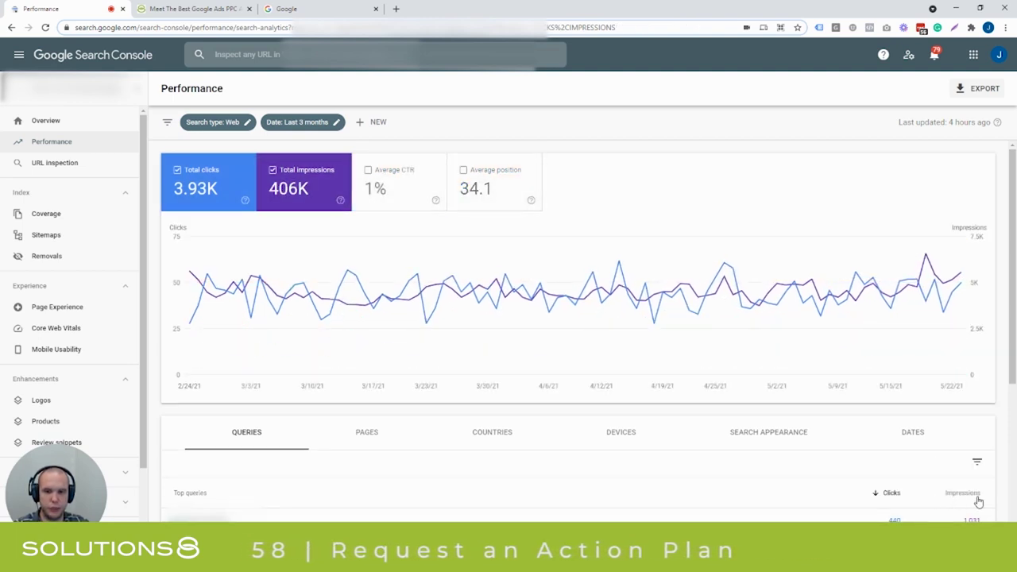
click(381, 179)
click(471, 183)
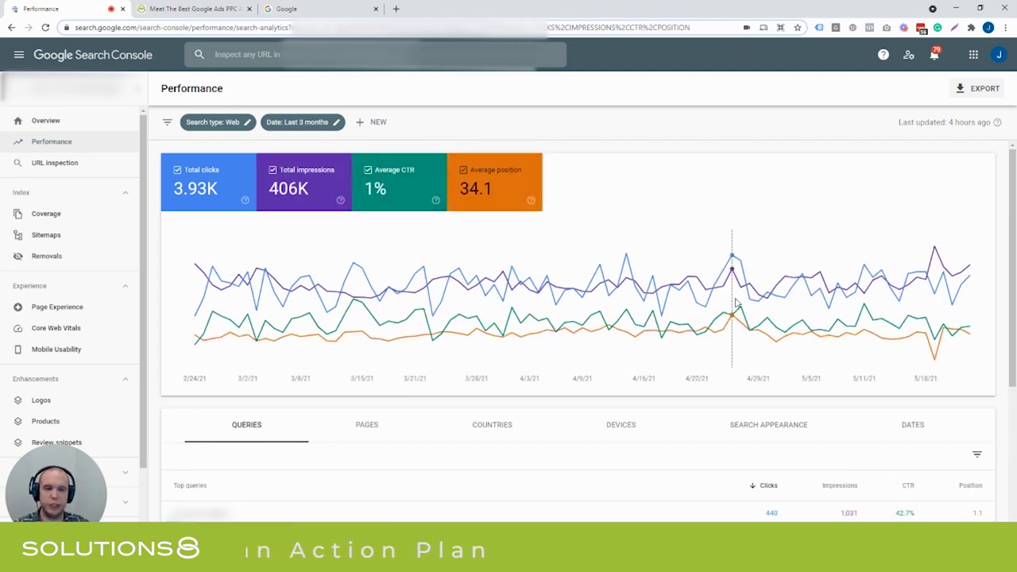
mouse_move(737, 303)
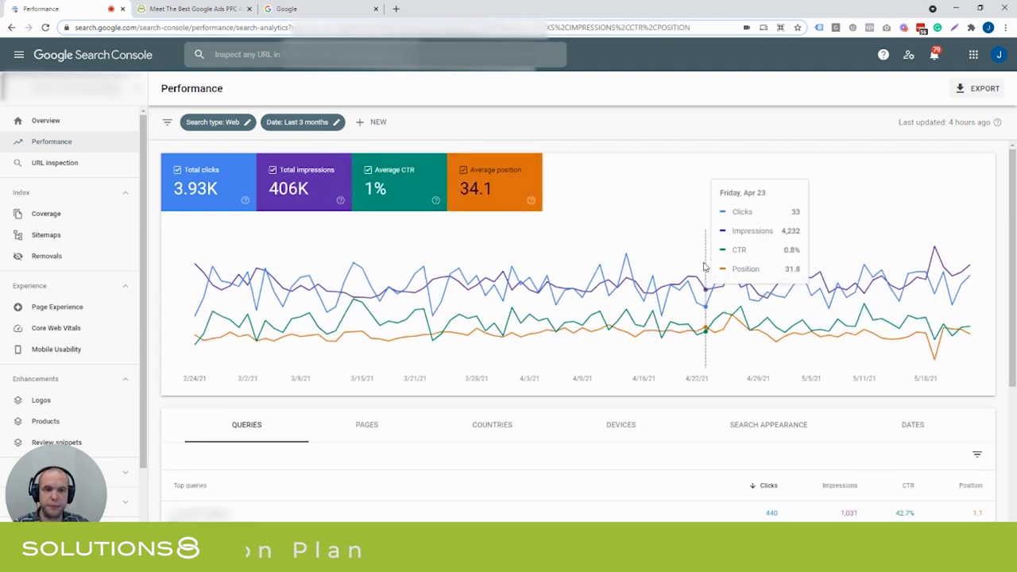
Increase the number of rows per page in the top queries table
scroll(735, 298, down, 3)
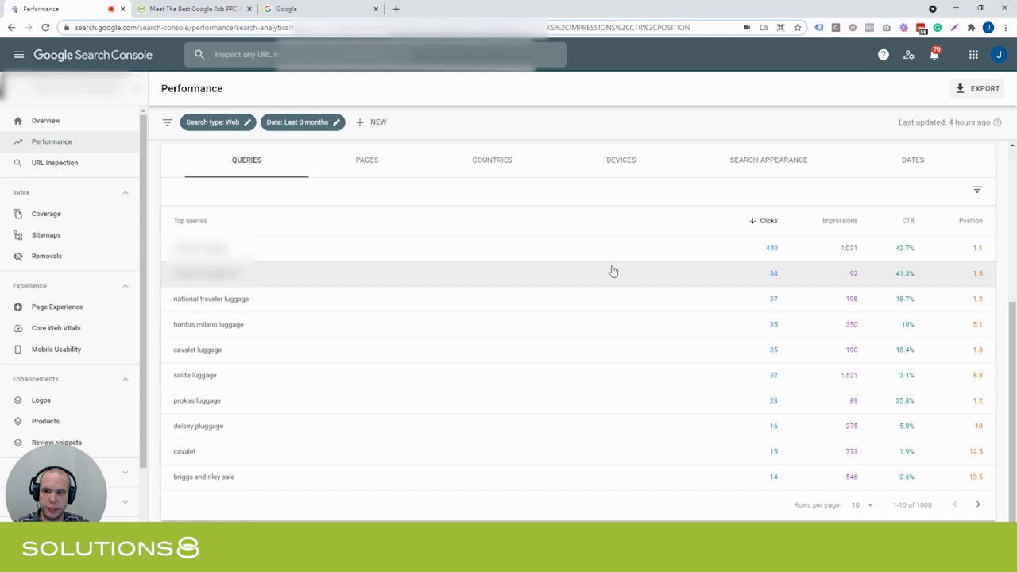
scroll(620, 268, down, 1)
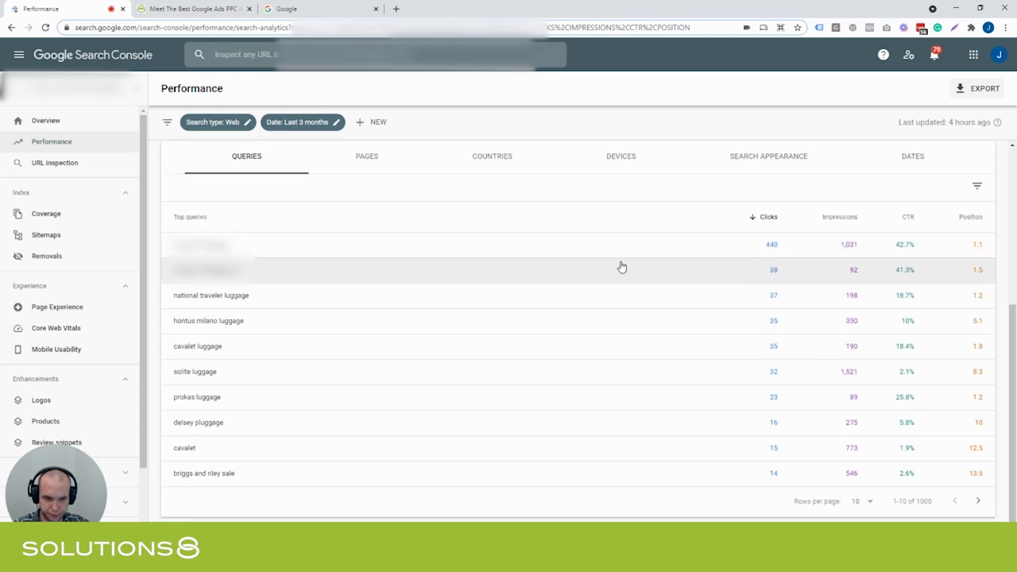
click(860, 508)
click(859, 511)
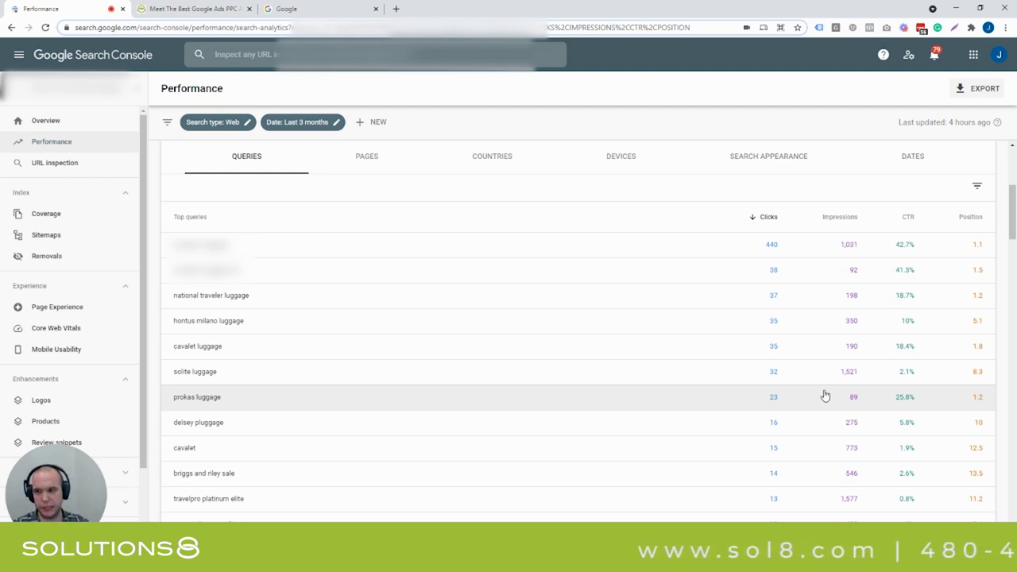
Highlight the query "hontus milano luggage" in the top queries table
scroll(826, 396, down, 1)
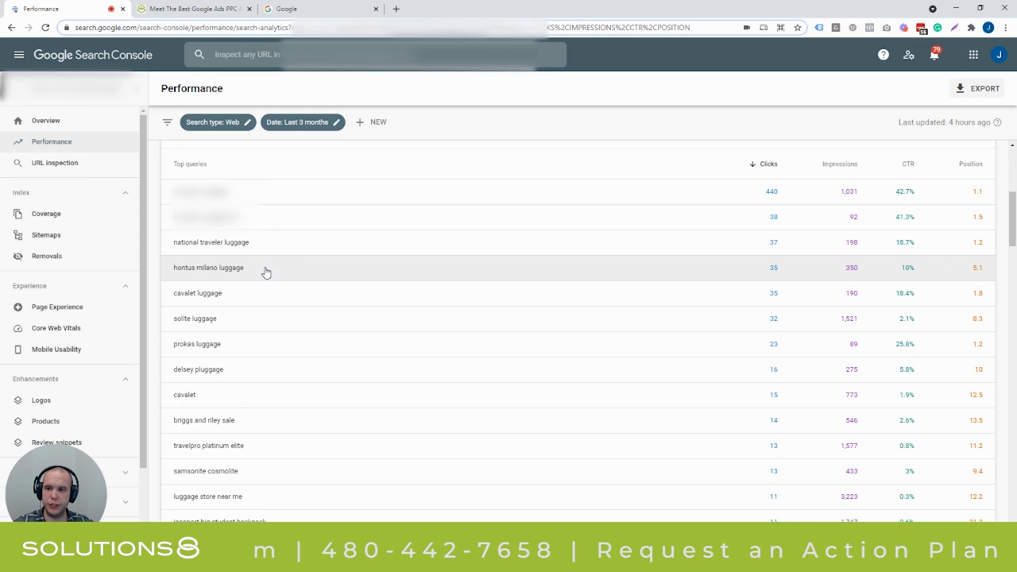
drag(262, 273, 173, 268)
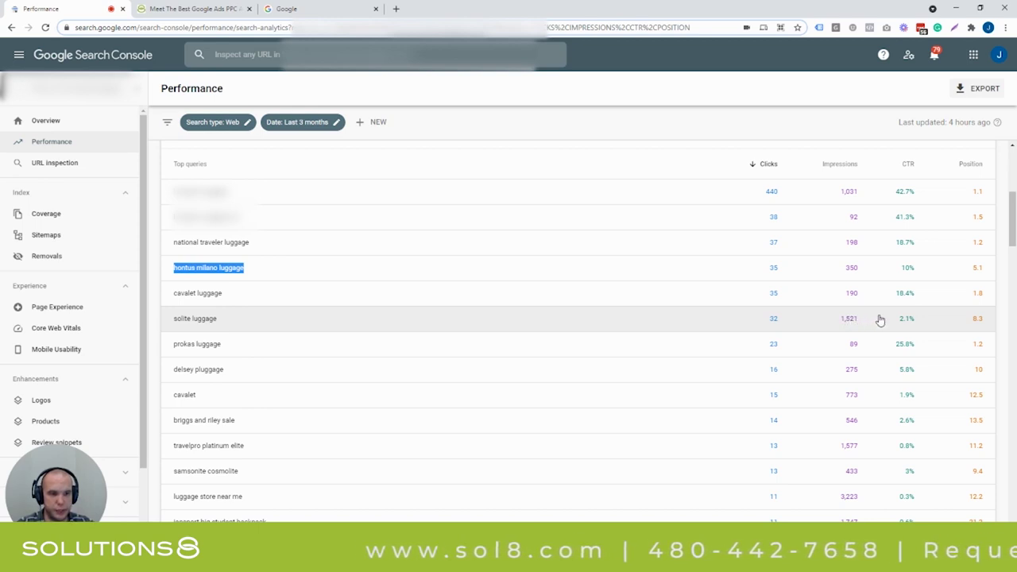
Examine the clicks, impressions, CTR and position of the queries further down the list, and return to the unfiltered query list
scroll(878, 319, down, 3)
scroll(891, 319, down, 2)
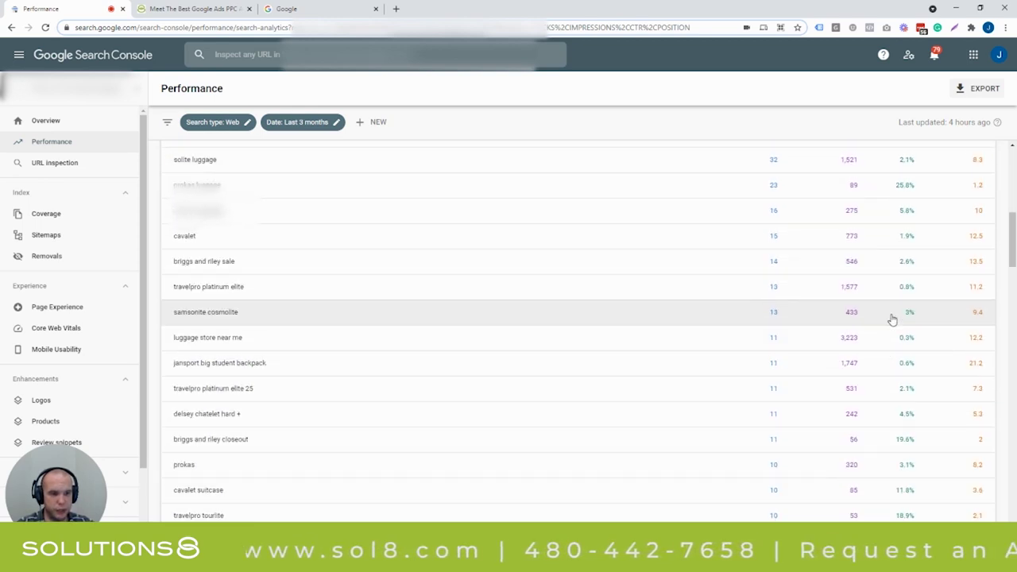
scroll(892, 318, down, 1)
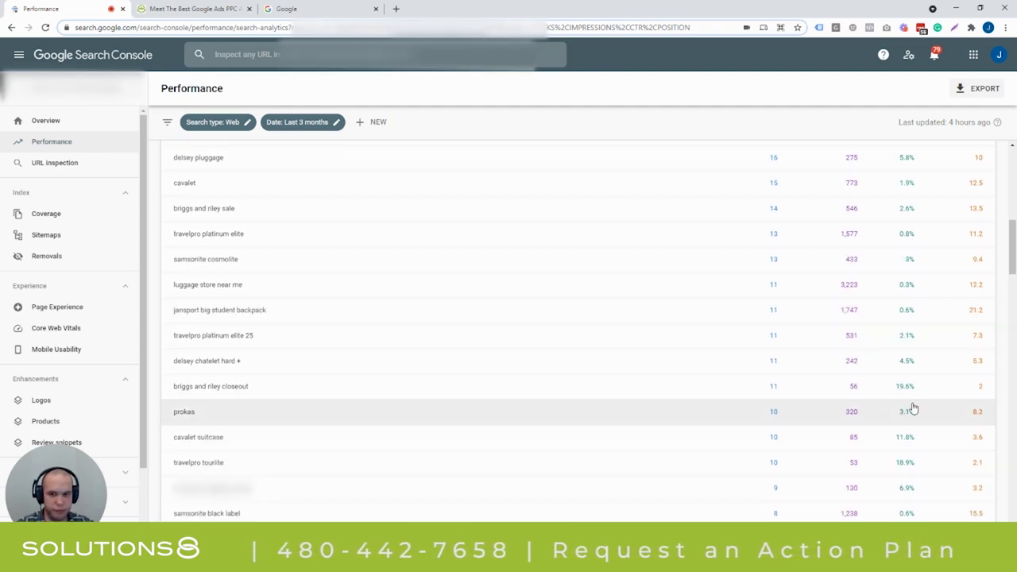
scroll(914, 412, down, 1)
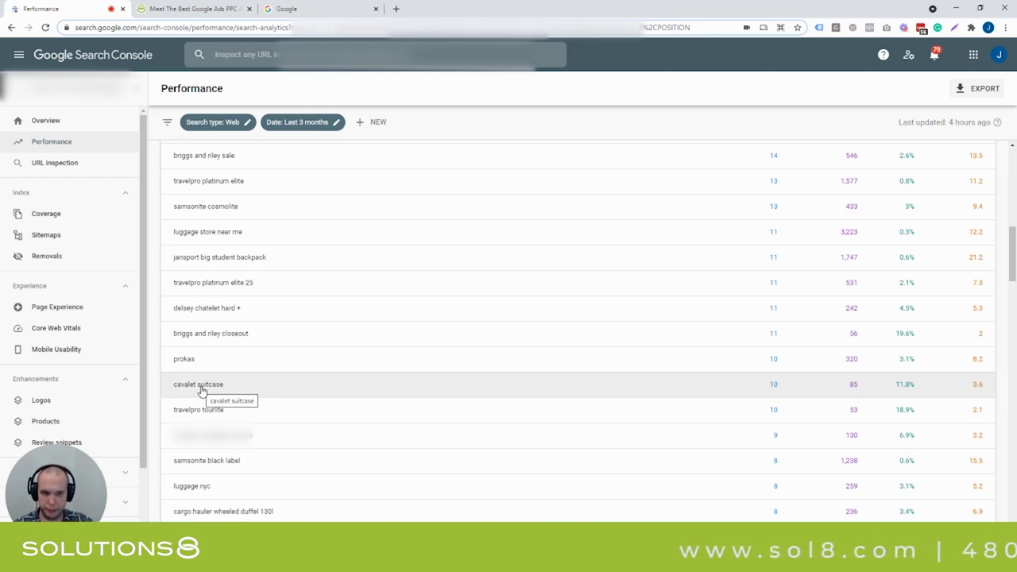
scroll(870, 389, down, 1)
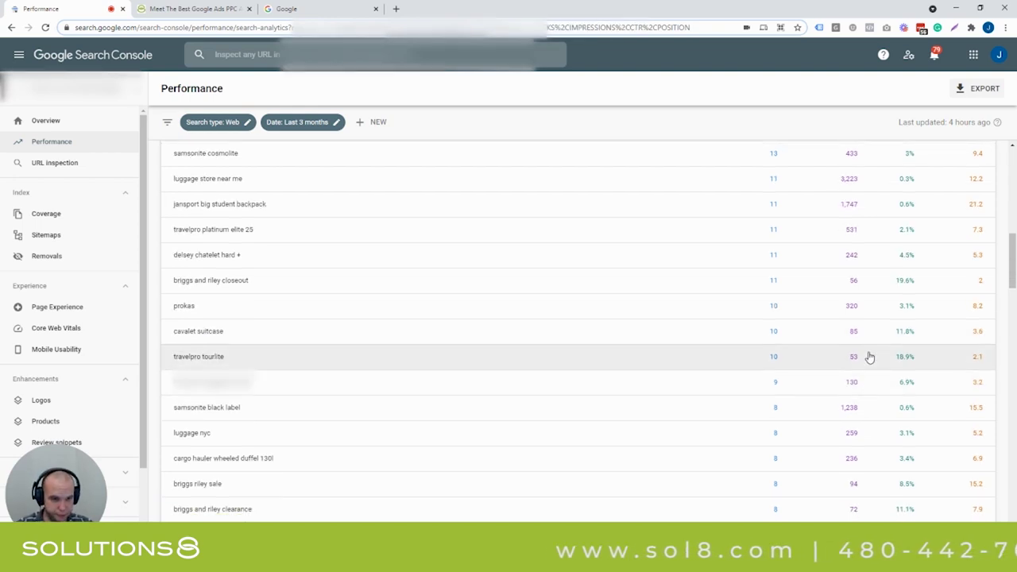
scroll(868, 354, down, 1)
scroll(870, 344, down, 1)
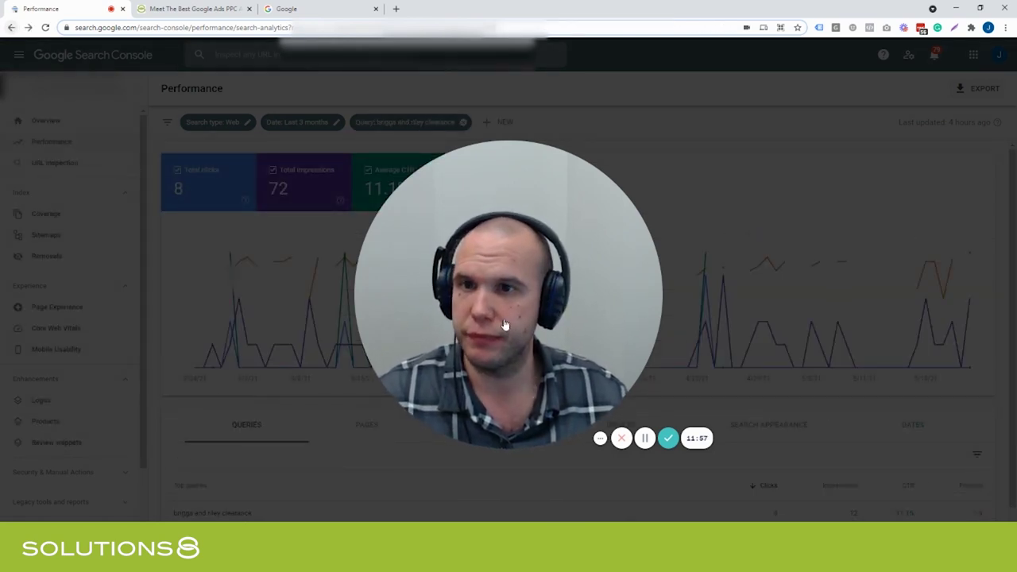
key(alt+Left)
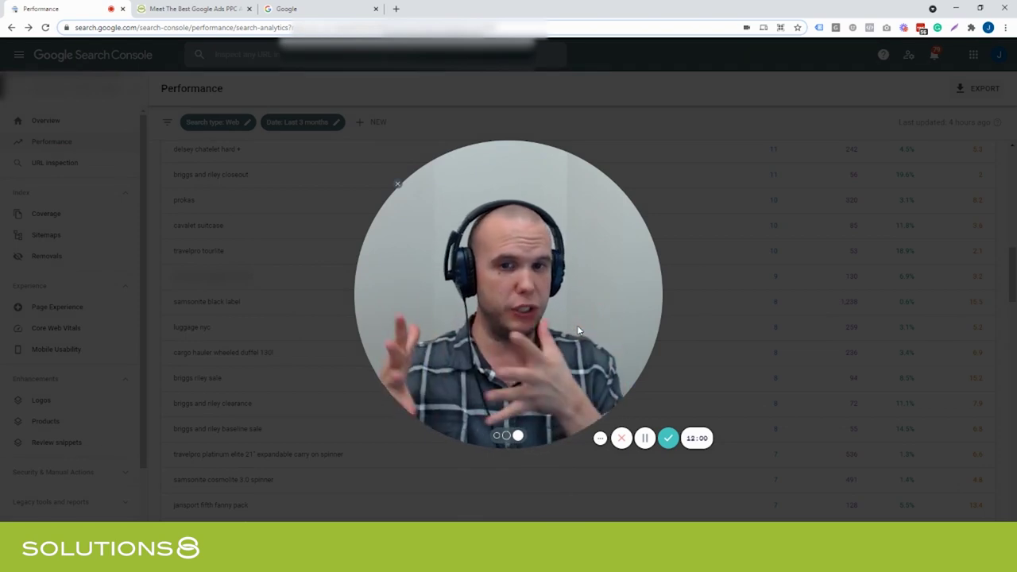